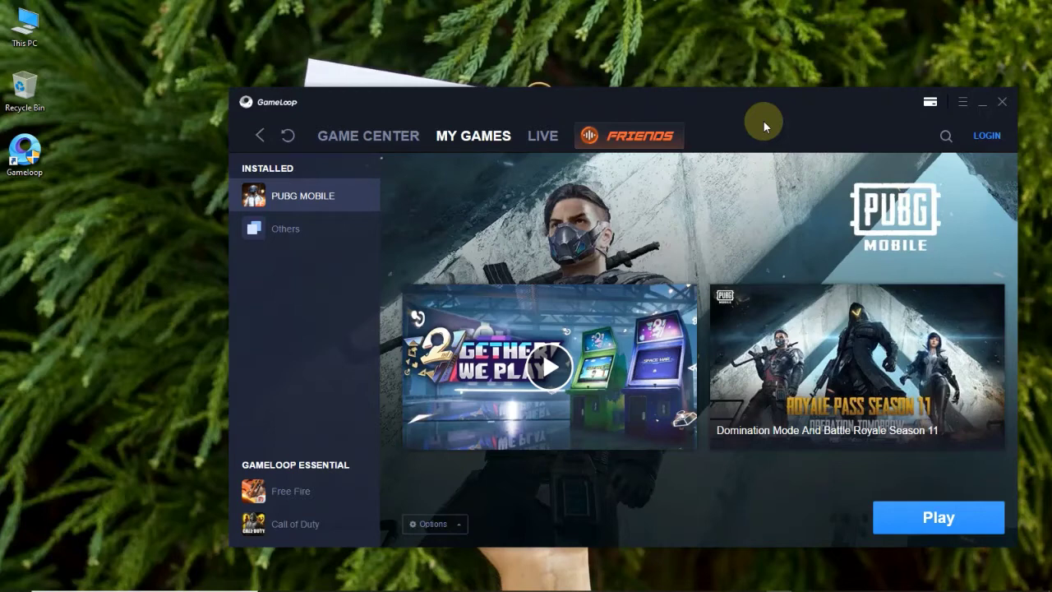
Open the emulator's engine settings and set anti-aliasing to Close
{"action": "left_click", "coordinate": [961, 102]}
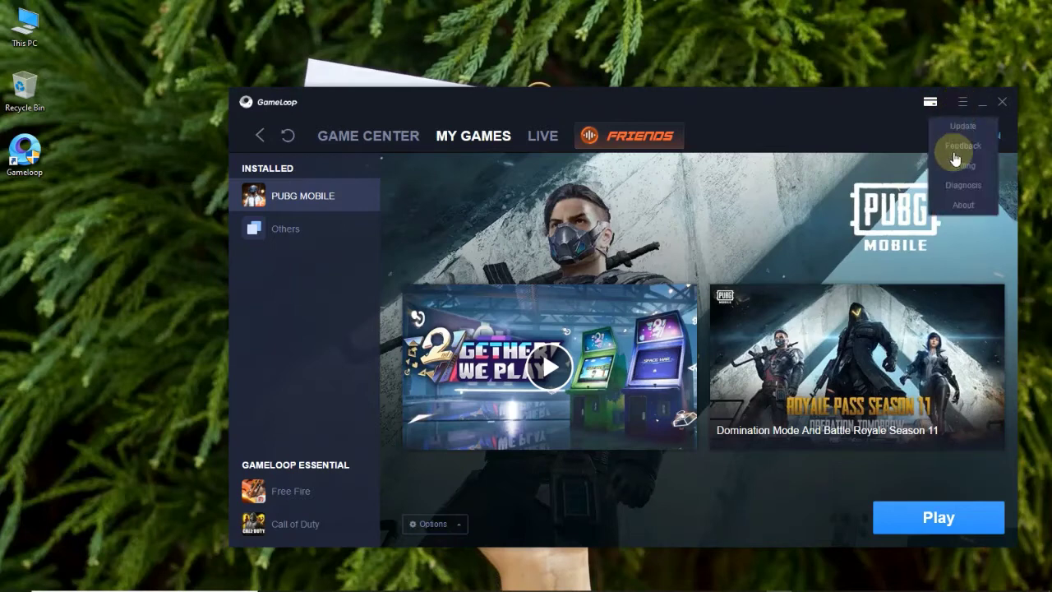
{"action": "left_click", "coordinate": [953, 169]}
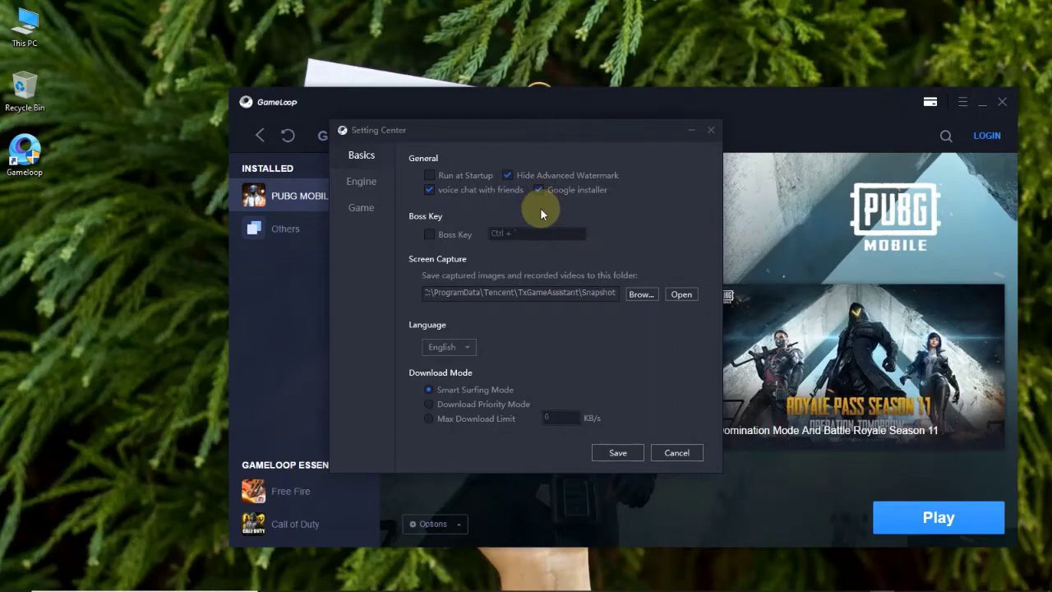
{"action": "left_click", "coordinate": [357, 188]}
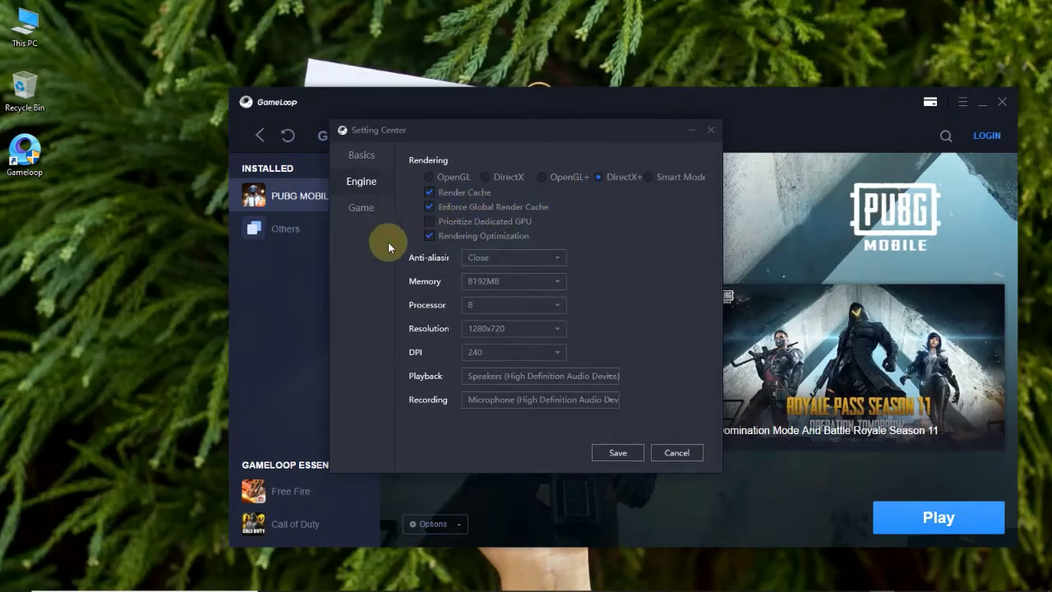
{"action": "left_click", "coordinate": [526, 260]}
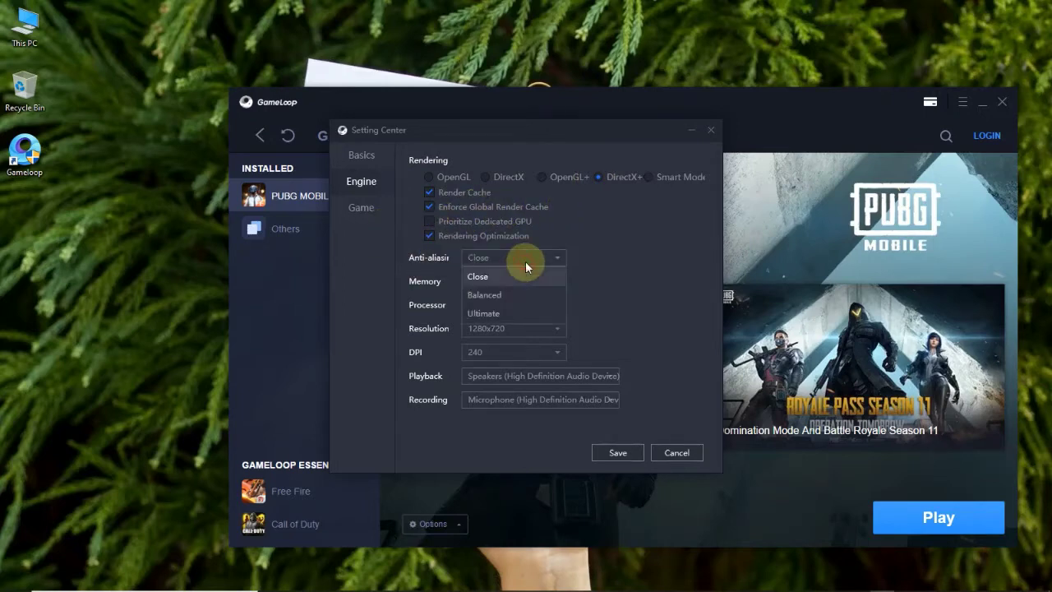
{"action": "left_click", "coordinate": [526, 281]}
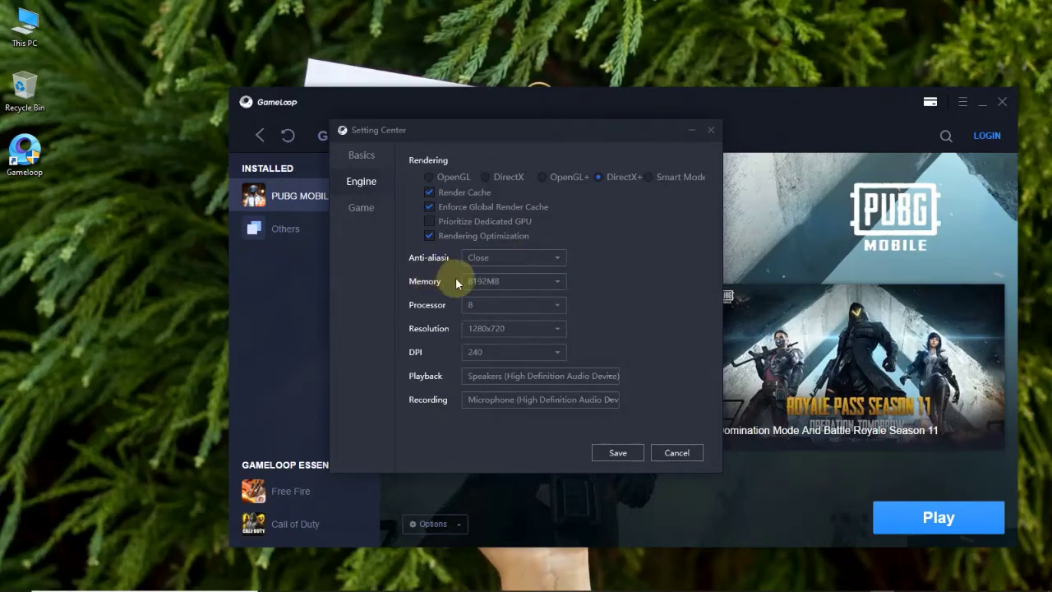
Check the available memory and resolution options in the engine settings, and select a DPI of 240
{"action": "left_click", "coordinate": [478, 283]}
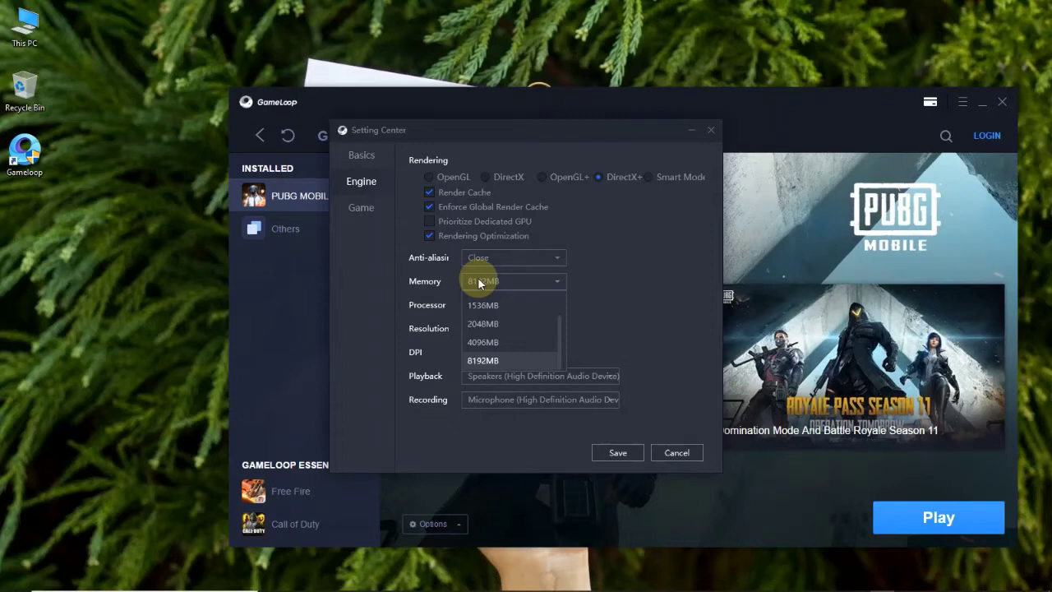
{"action": "left_click", "coordinate": [402, 282]}
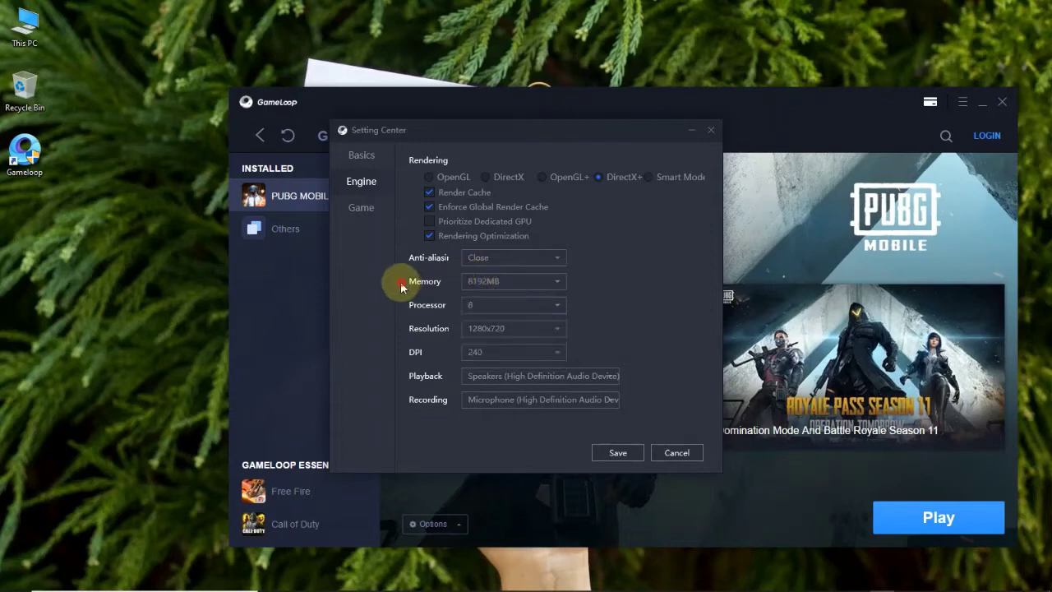
{"action": "left_click", "coordinate": [471, 330]}
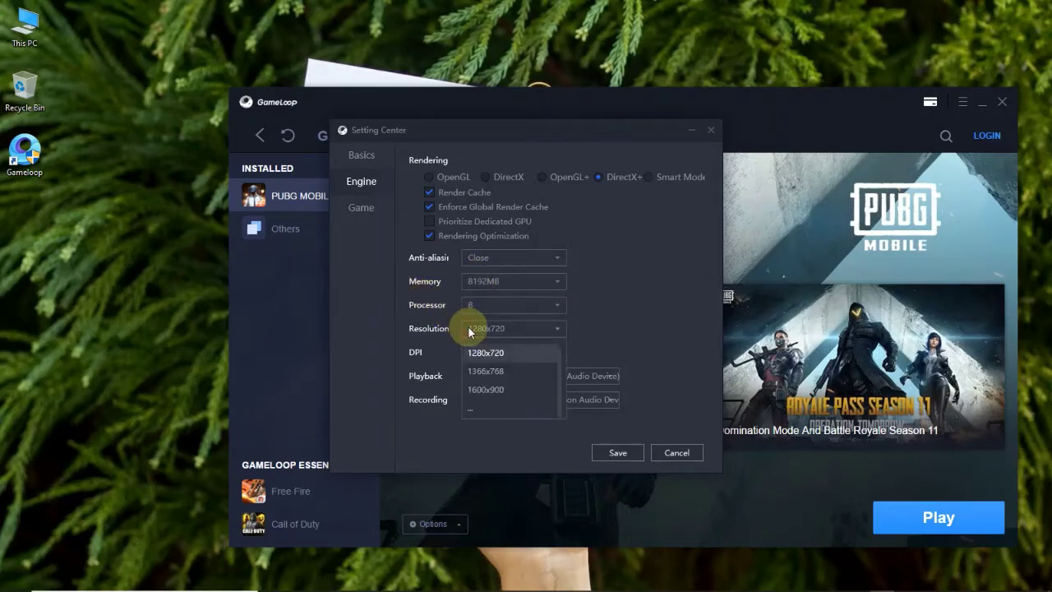
{"action": "left_click", "coordinate": [416, 336]}
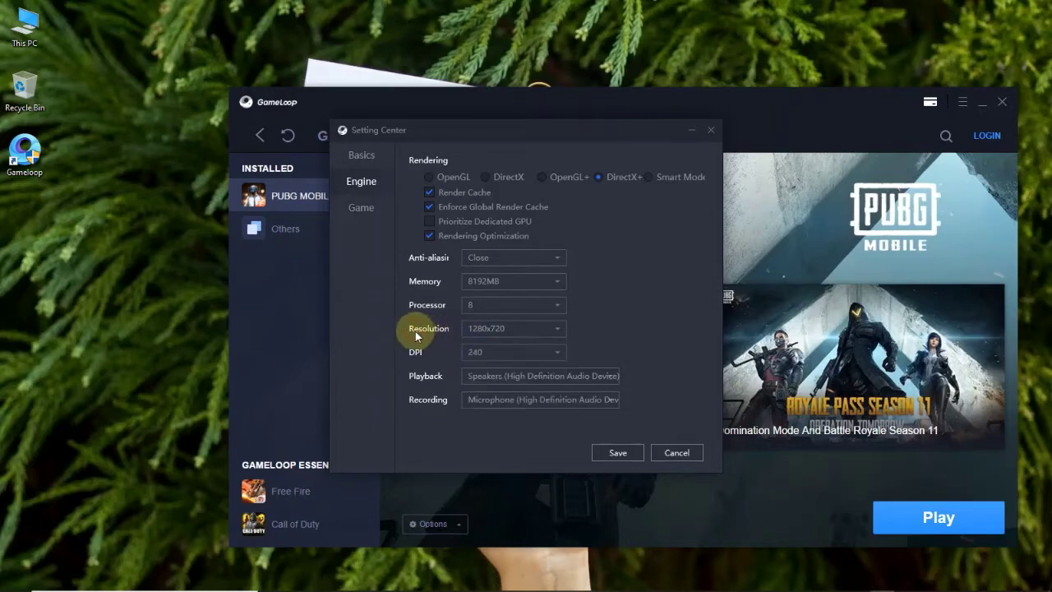
{"action": "left_click", "coordinate": [475, 354]}
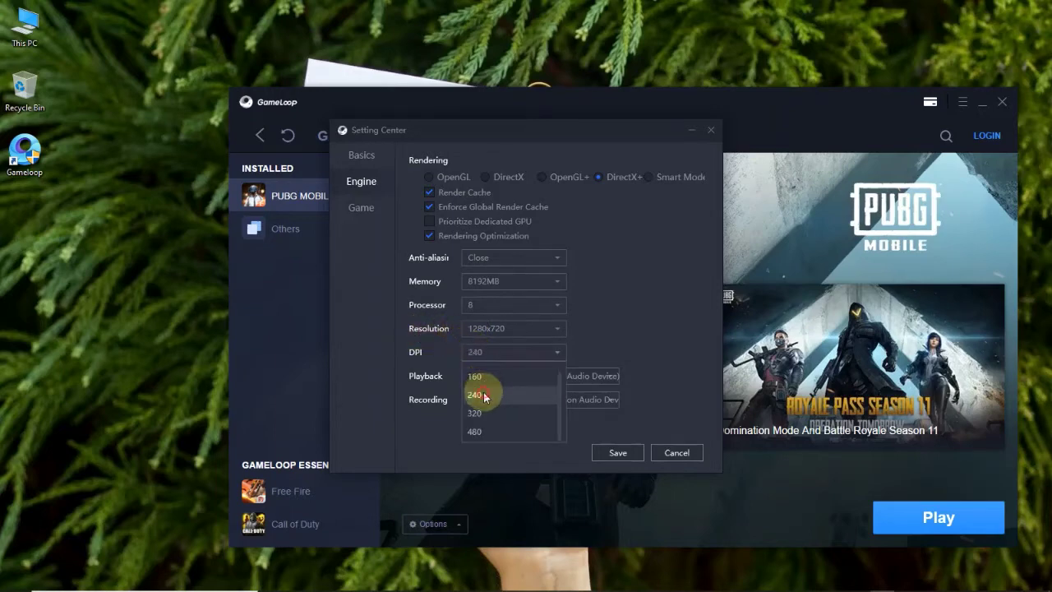
{"action": "left_click", "coordinate": [476, 384]}
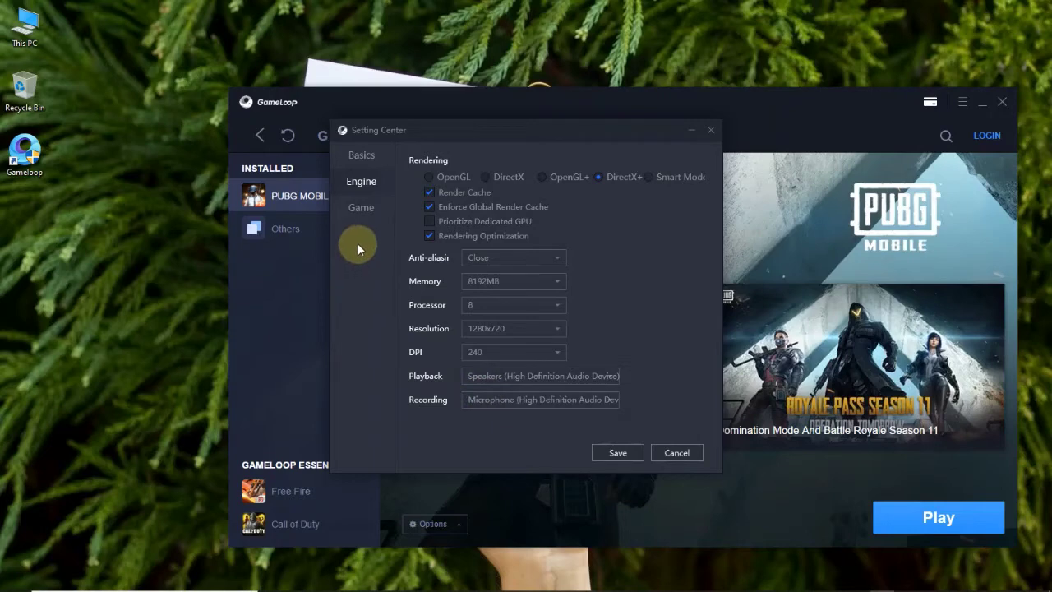
Check the PUBG MOBILE resolution and display quality options, then save the settings and close GameLoop
{"action": "left_click", "coordinate": [361, 208]}
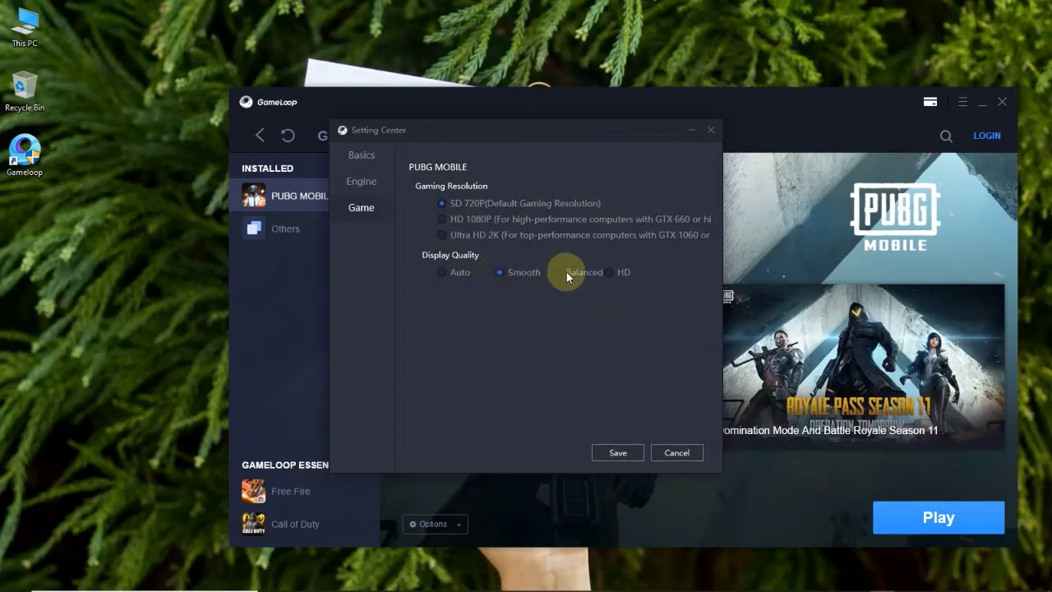
{"action": "left_click", "coordinate": [618, 453]}
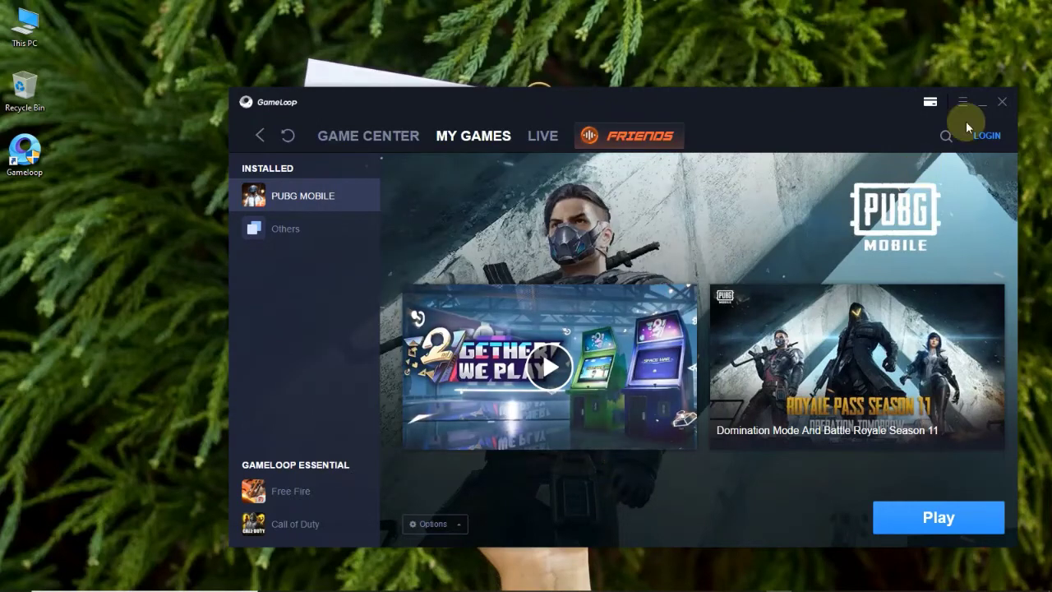
{"action": "left_click", "coordinate": [1001, 99]}
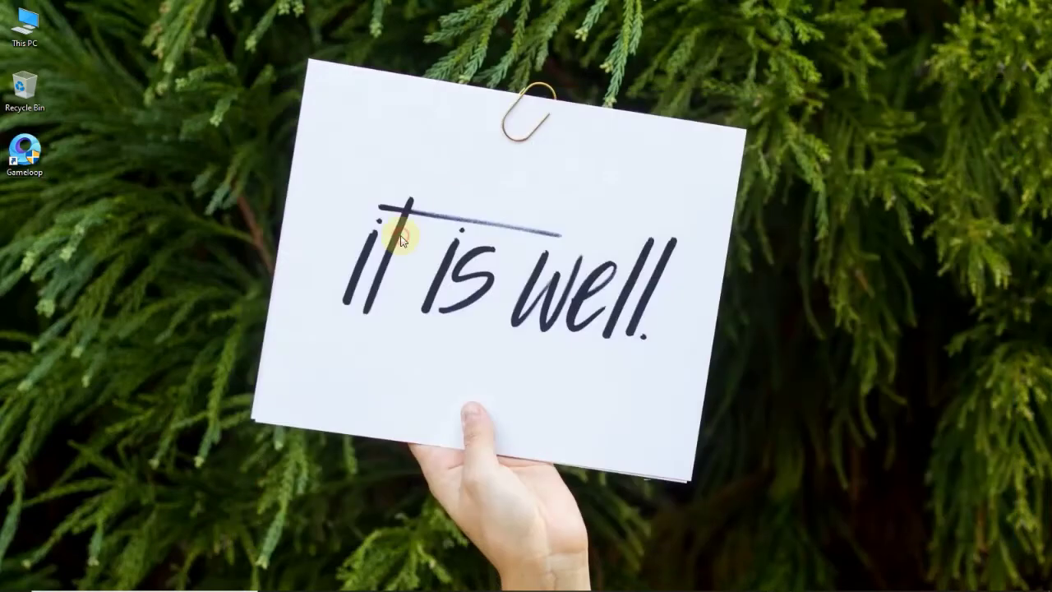
In the Gameloop shortcut's compatibility properties, enable the high DPI scaling override performed by Application and apply the change
{"action": "right_click", "coordinate": [36, 150]}
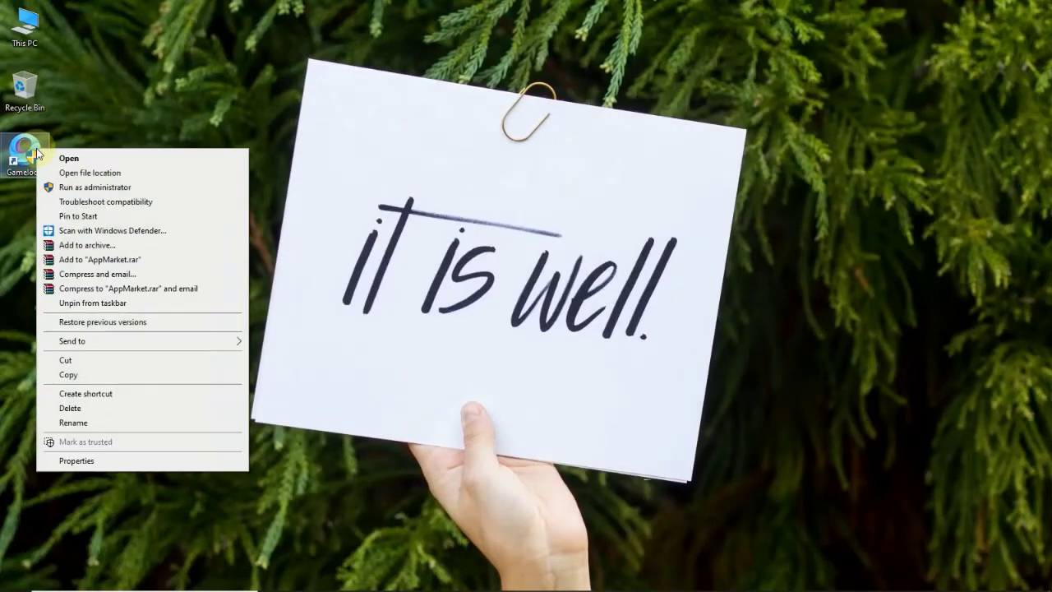
{"action": "left_click", "coordinate": [104, 463]}
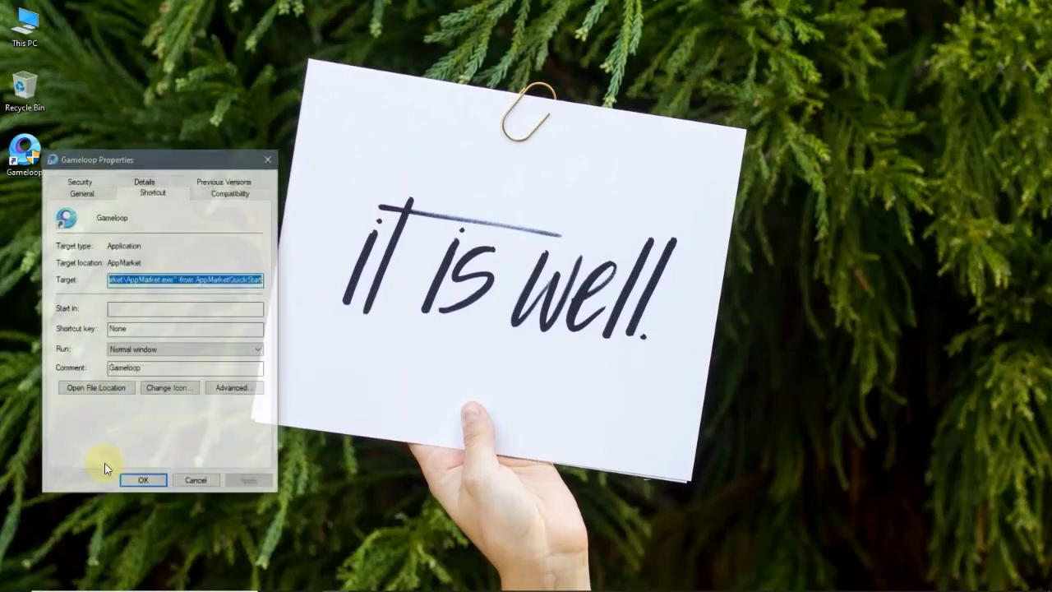
{"action": "left_click", "coordinate": [232, 198]}
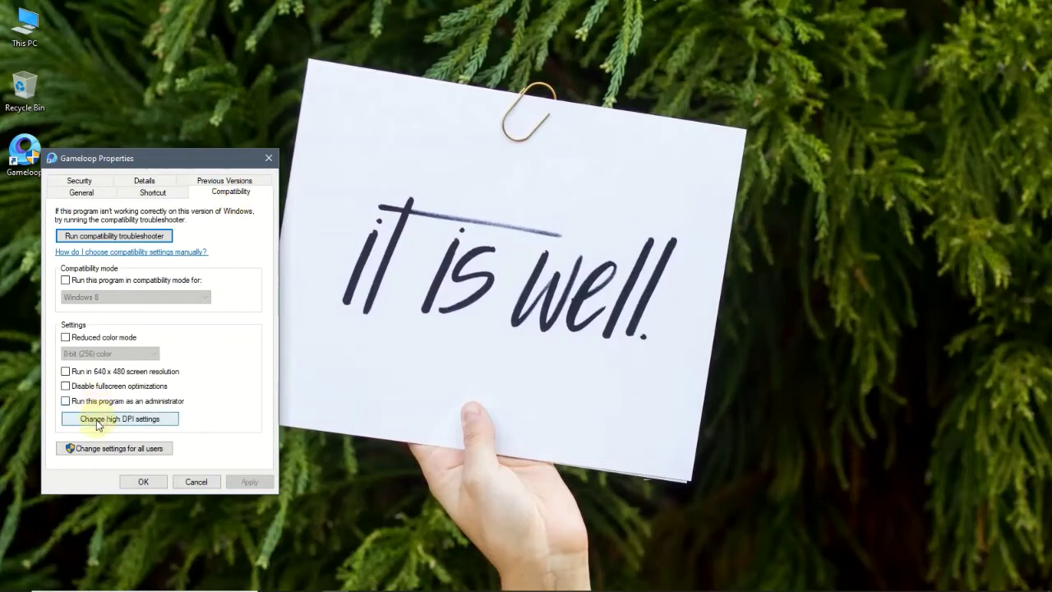
{"action": "left_click", "coordinate": [97, 421]}
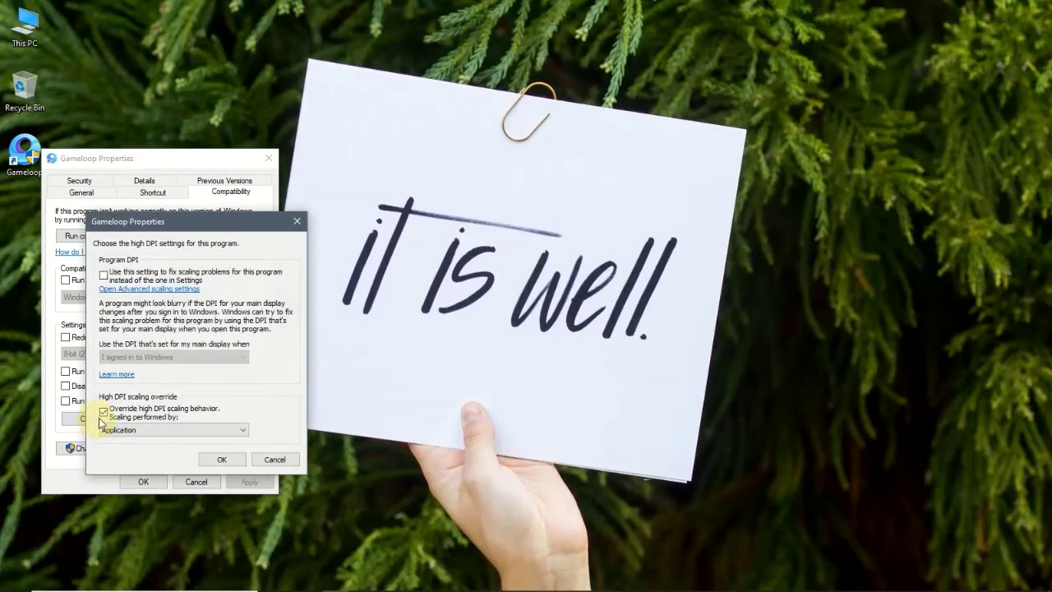
{"action": "left_click", "coordinate": [104, 411]}
{"action": "left_click", "coordinate": [104, 411]}
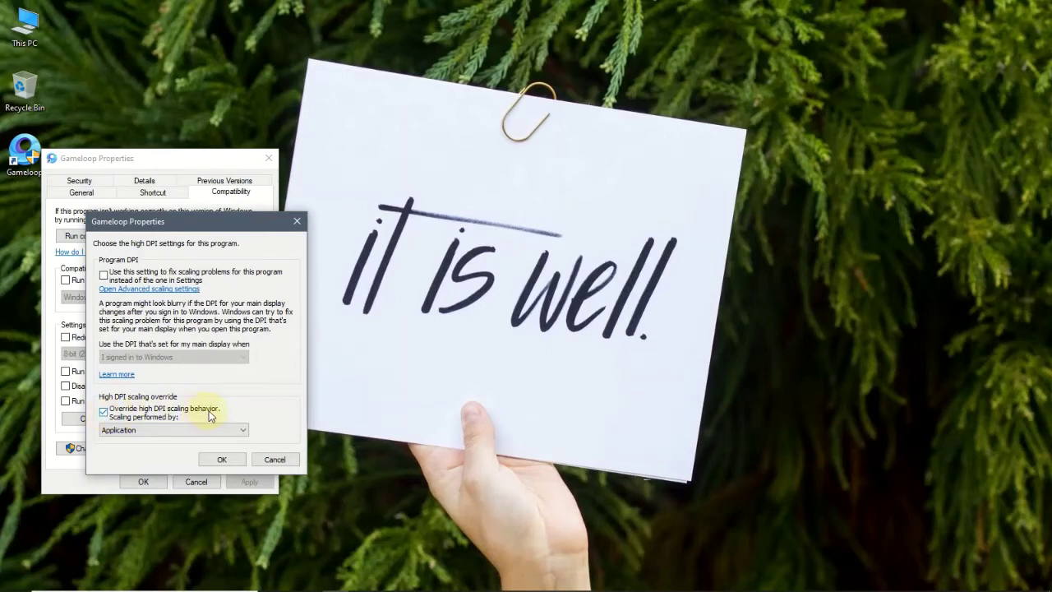
{"action": "left_click", "coordinate": [155, 429]}
{"action": "left_click", "coordinate": [152, 444]}
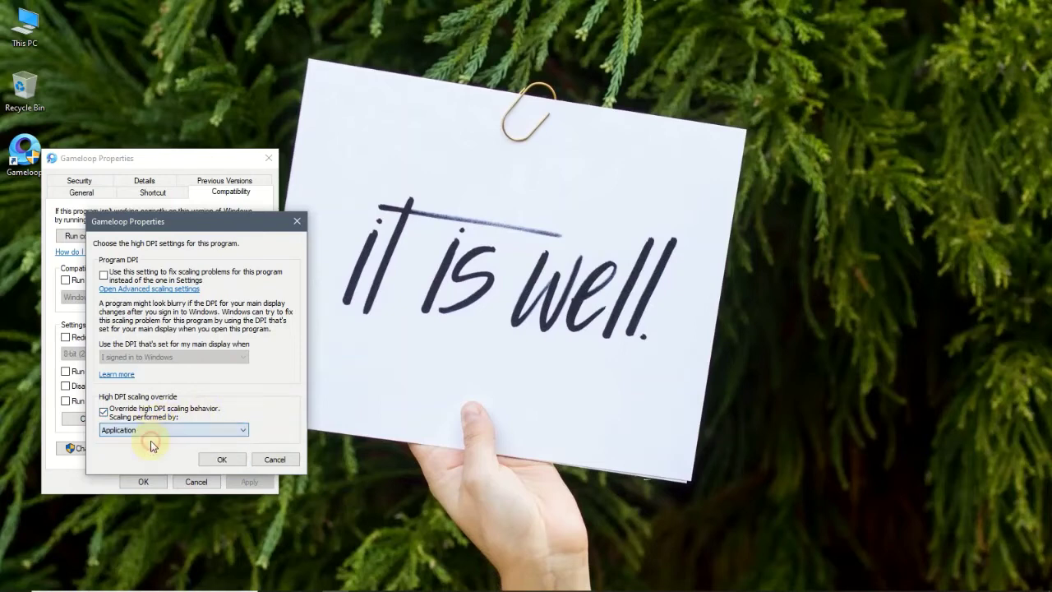
{"action": "left_click", "coordinate": [214, 458]}
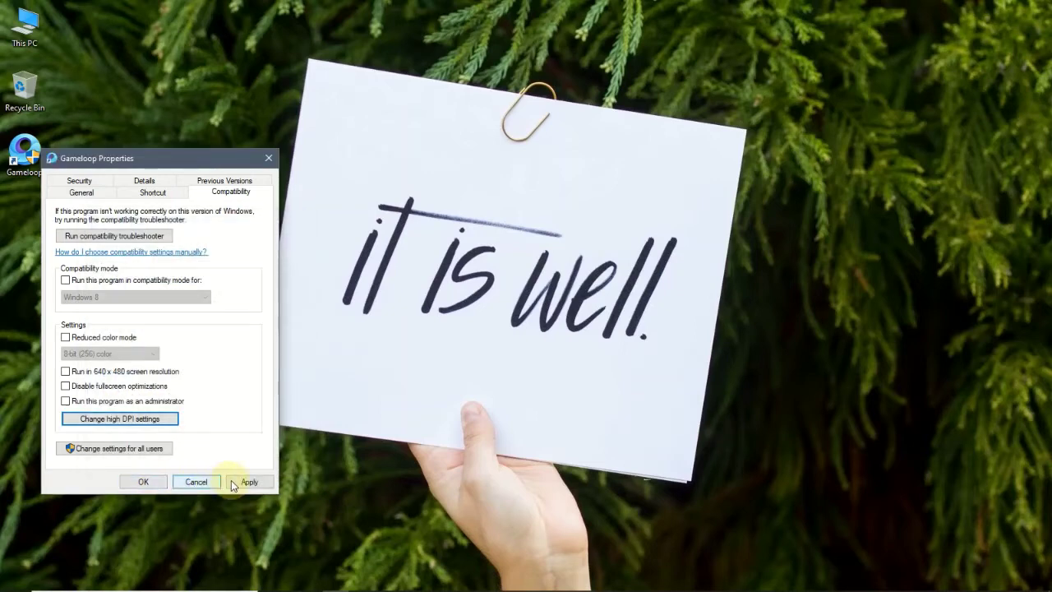
{"action": "left_click", "coordinate": [236, 482]}
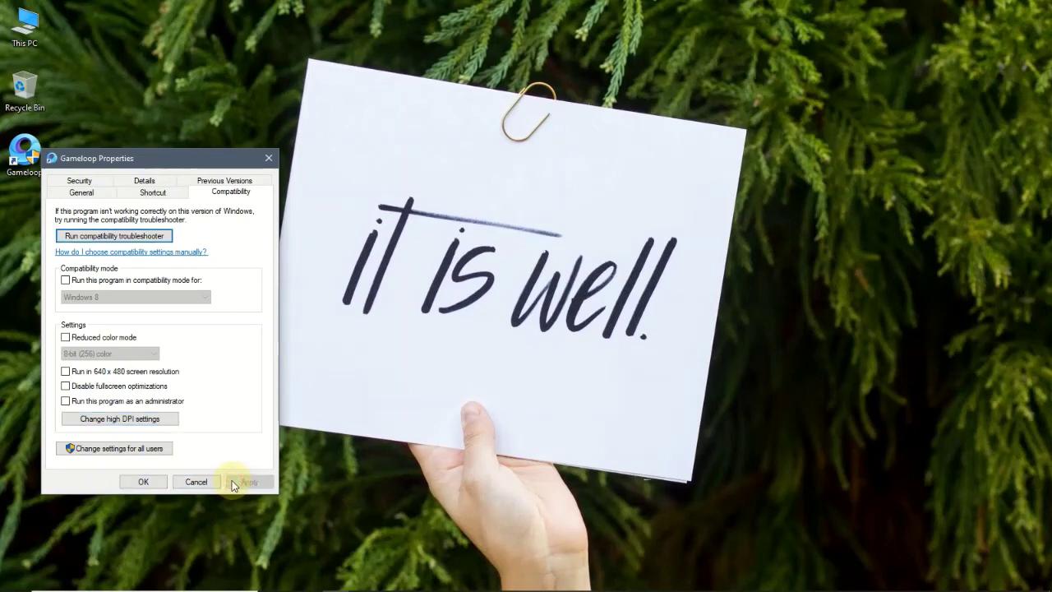
{"action": "left_click", "coordinate": [141, 482]}
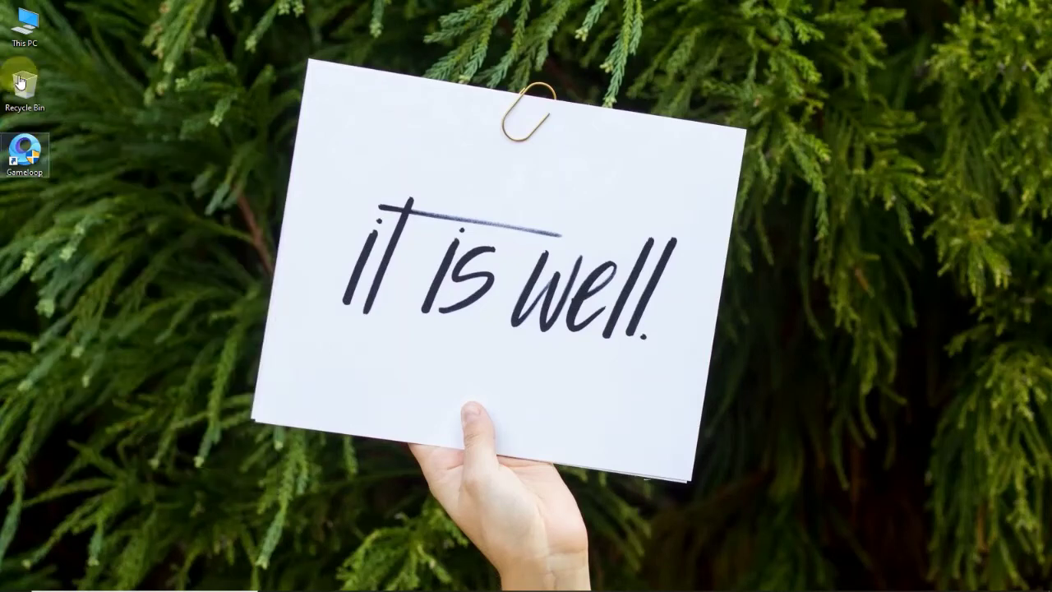
Open the Windows virtual memory settings from the advanced performance options and choose a custom paging file size for drive C:
{"action": "left_click", "coordinate": [26, 18]}
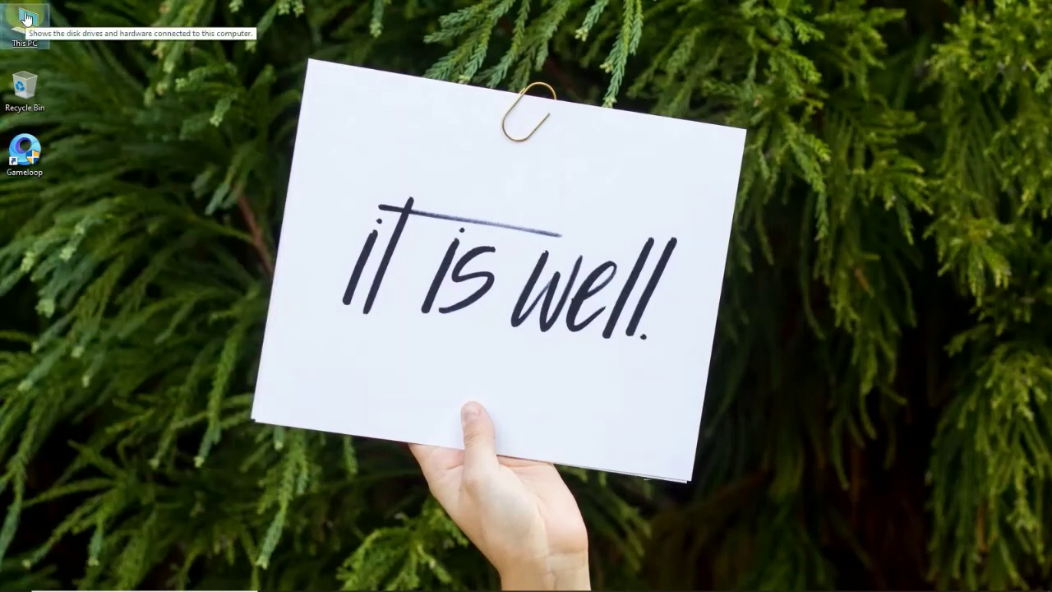
{"action": "right_click", "coordinate": [25, 18]}
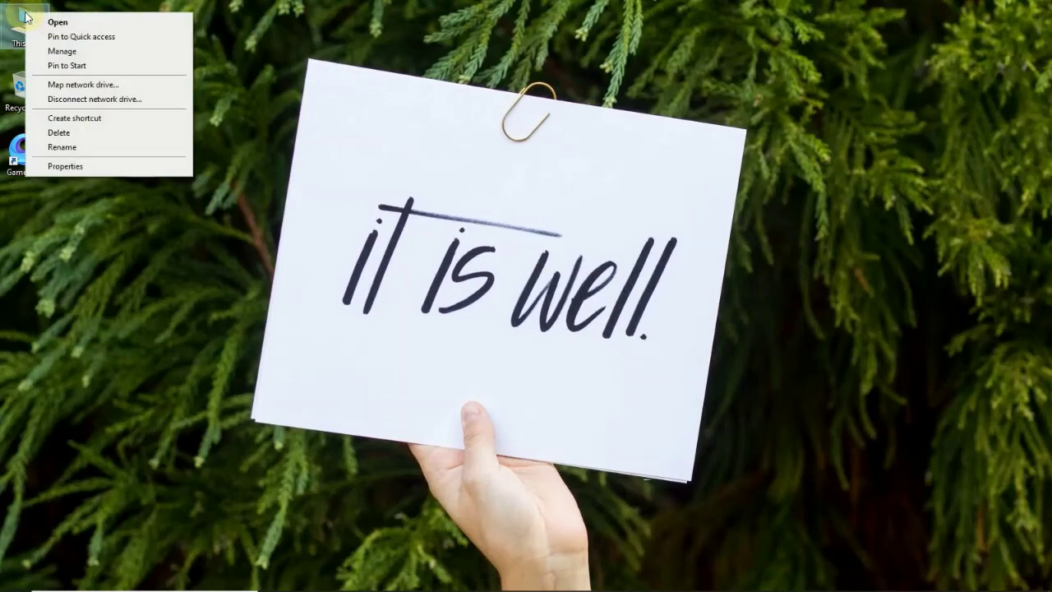
{"action": "left_click", "coordinate": [59, 167]}
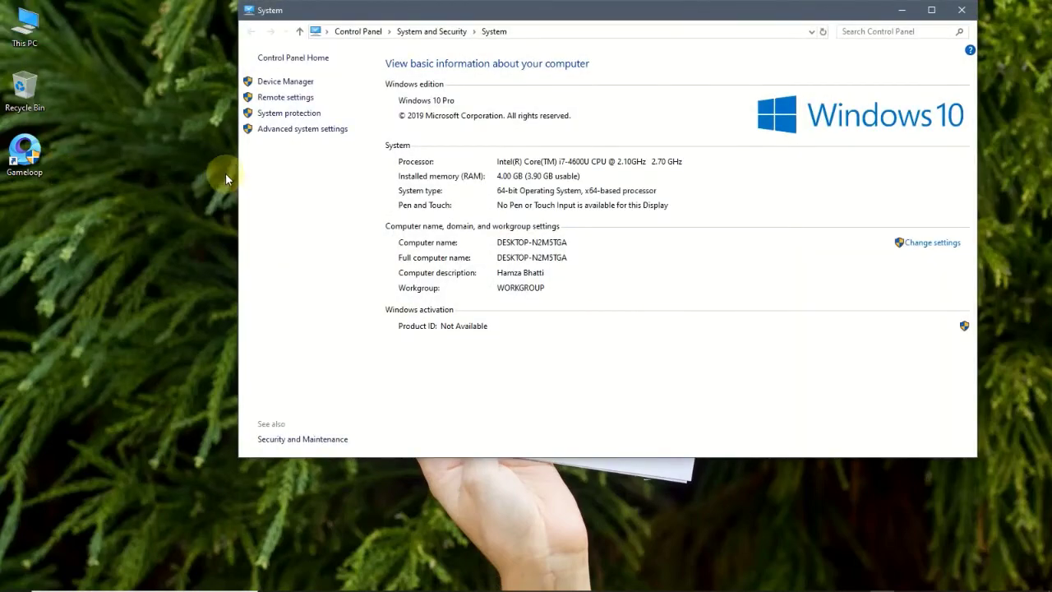
{"action": "left_click", "coordinate": [274, 133]}
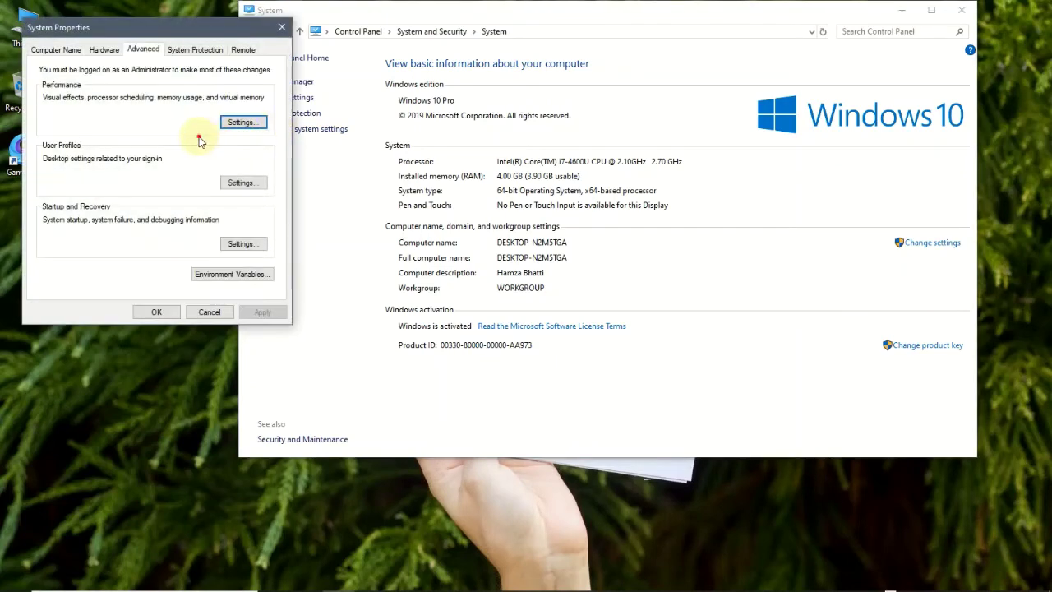
{"action": "left_click", "coordinate": [241, 122]}
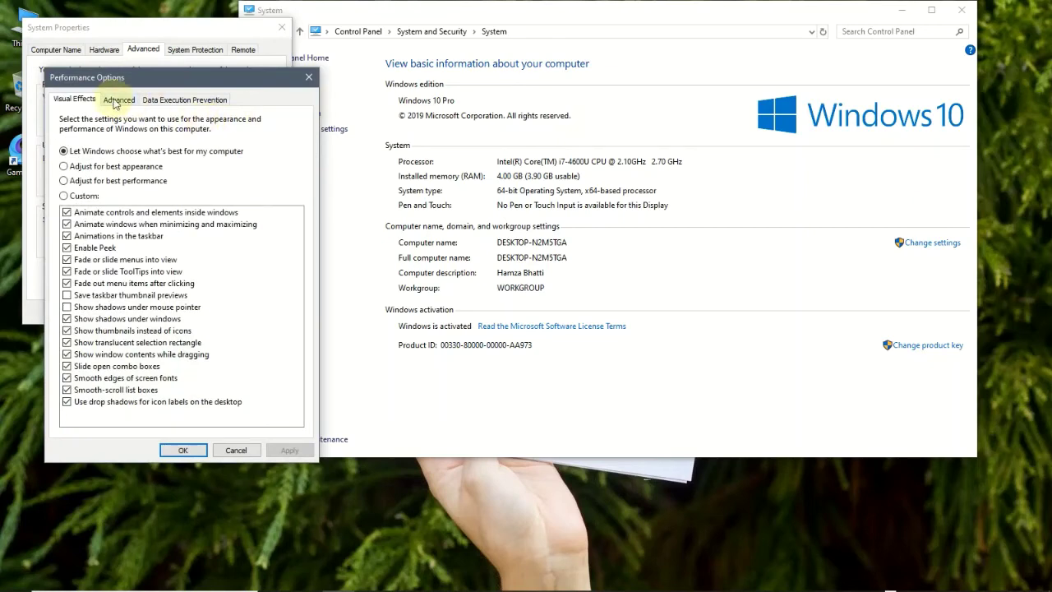
{"action": "left_click", "coordinate": [117, 100]}
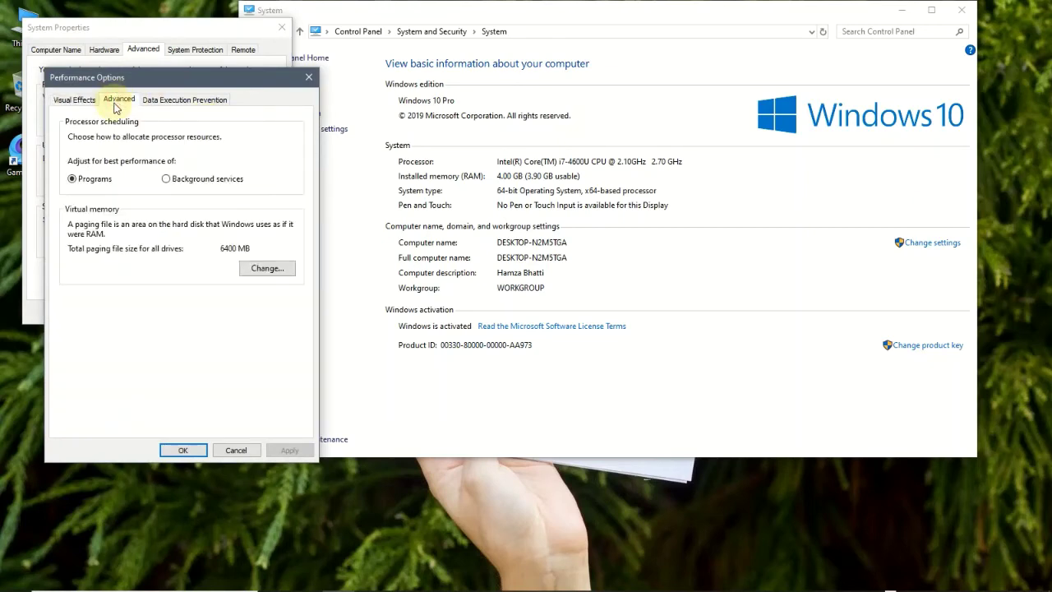
{"action": "left_click", "coordinate": [263, 269]}
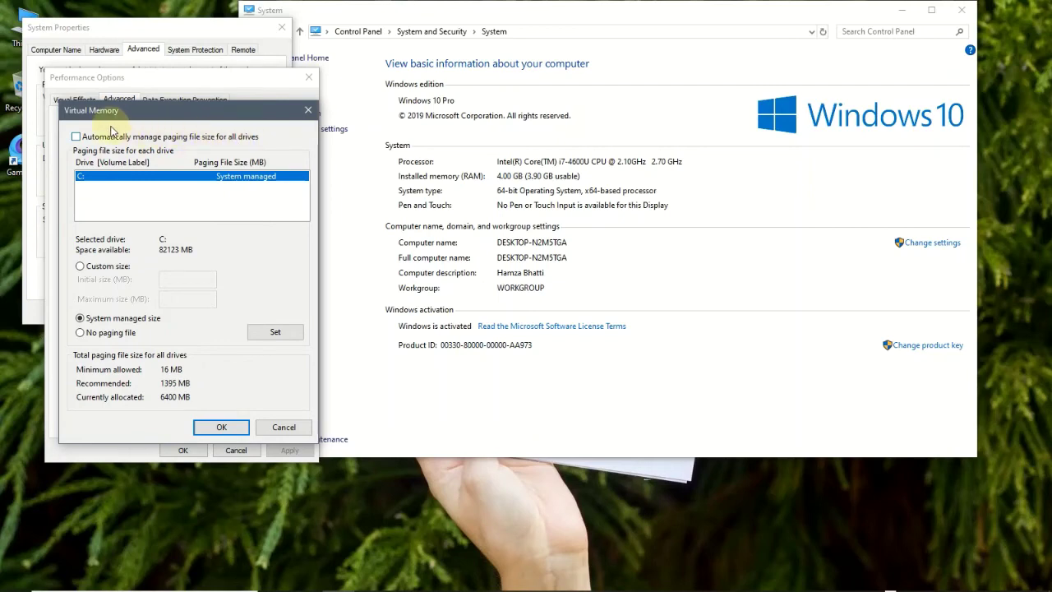
{"action": "left_click", "coordinate": [82, 266]}
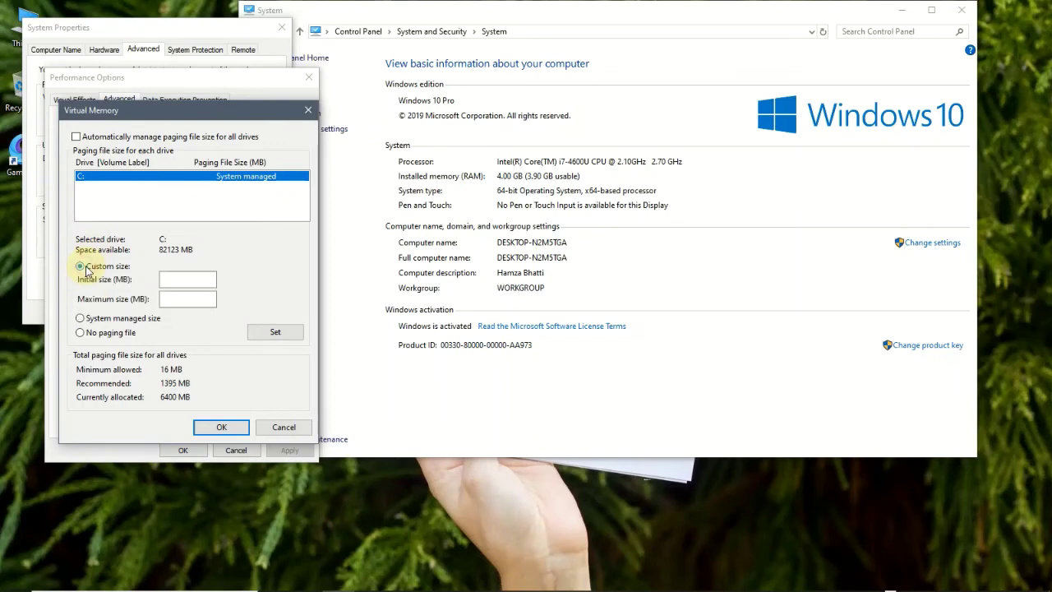
Switch to Calculator, place it beside the Virtual Memory dialog, multiply 1024 by 8 and copy the result
{"action": "key", "text": "super"}
{"action": "type", "text": "cal"}
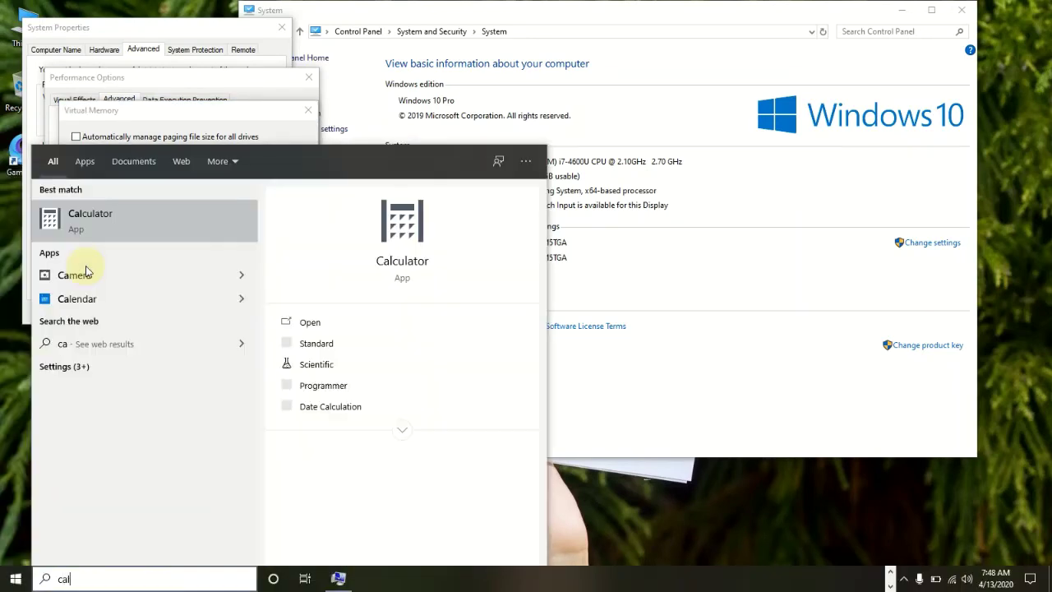
{"action": "key", "text": "Return"}
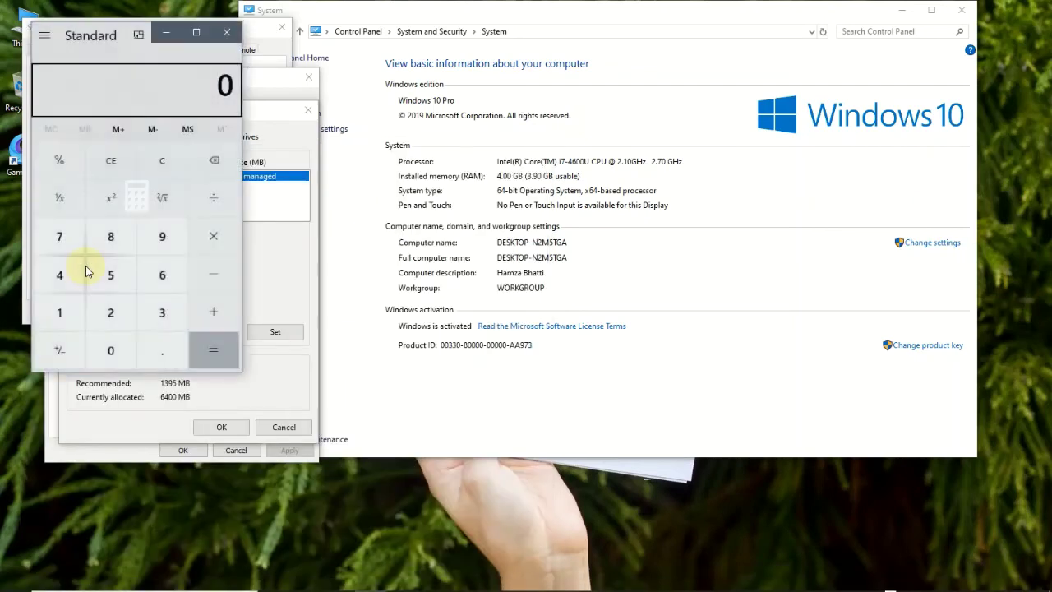
{"action": "left_click_drag", "start_coordinate": [117, 17], "coordinate": [488, 105]}
{"action": "type", "text": "1"}
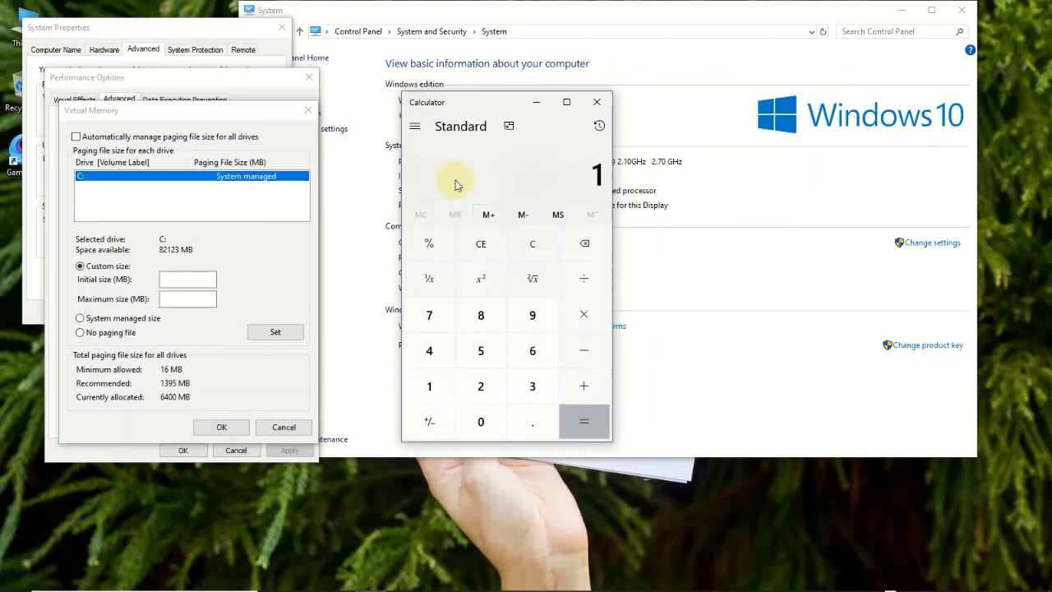
{"action": "type", "text": "024"}
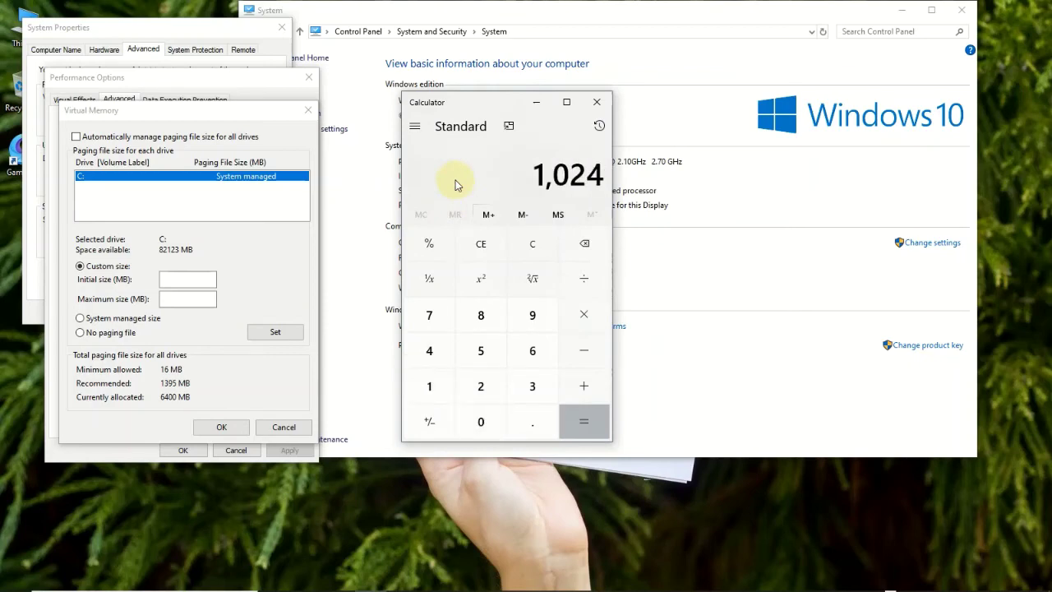
{"action": "type", "text": "*8"}
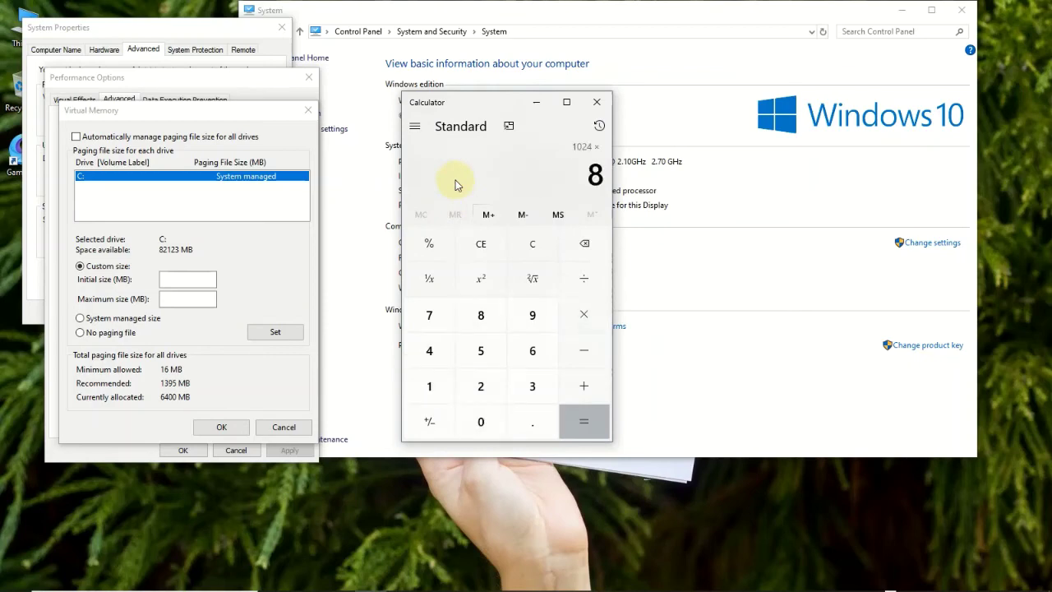
{"action": "key", "text": "Return"}
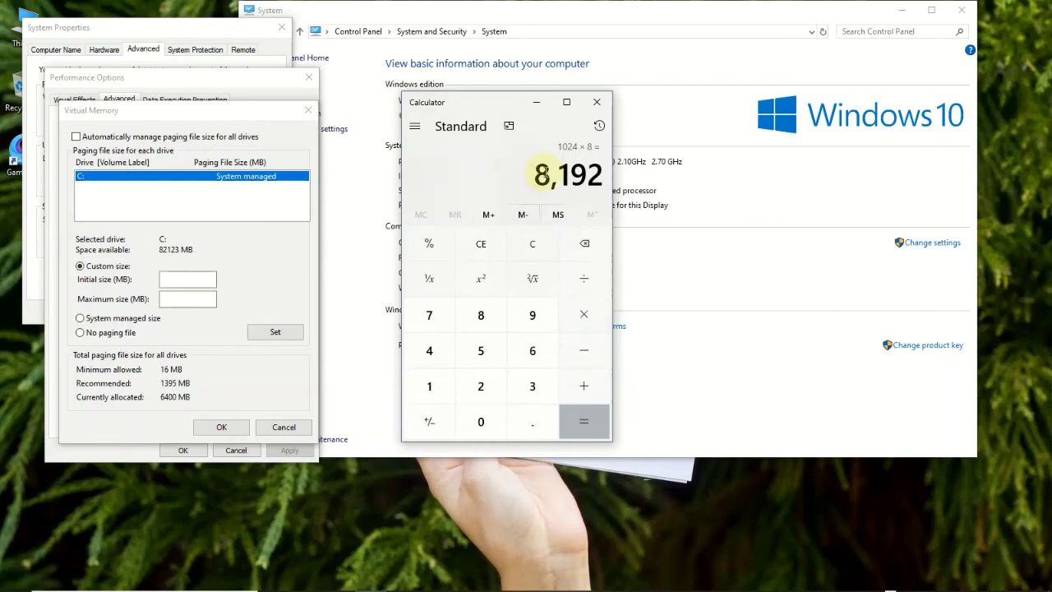
{"action": "left_click_drag", "start_coordinate": [536, 172], "coordinate": [599, 170]}
{"action": "key", "text": "ctrl+c"}
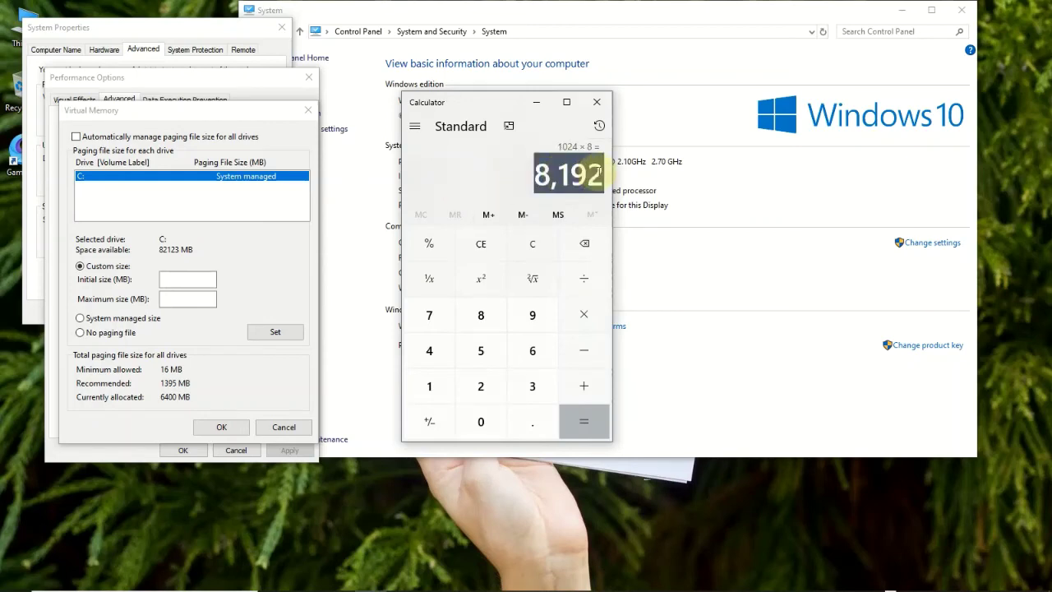
Set both the initial and maximum paging file size of drive C: to 8,192 MB and confirm the virtual memory settings
{"action": "left_click", "coordinate": [183, 278]}
{"action": "key", "text": "ctrl+v"}
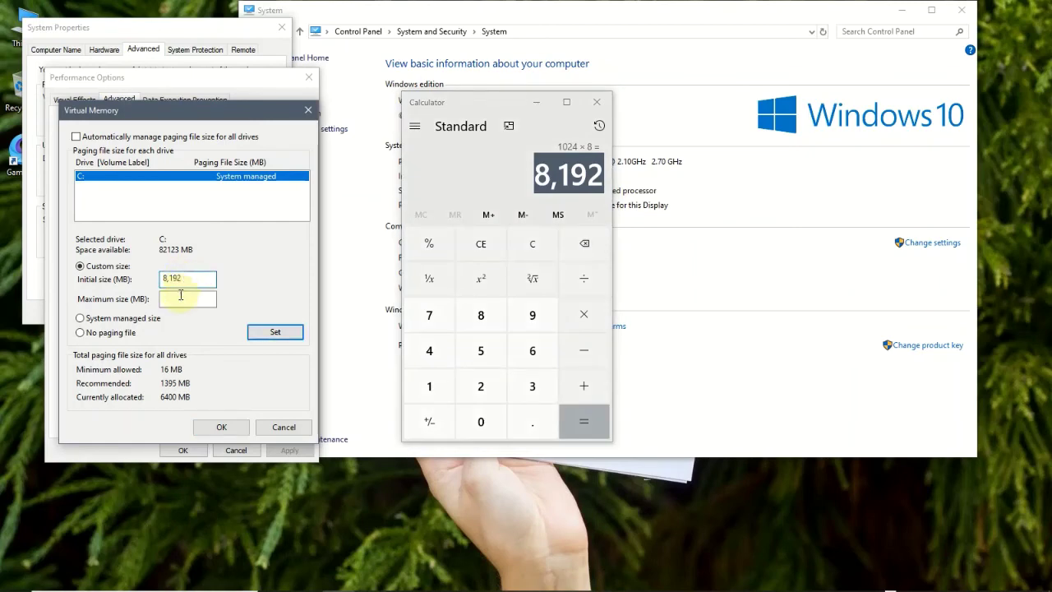
{"action": "left_click", "coordinate": [179, 299]}
{"action": "key", "text": "ctrl+v"}
{"action": "left_click", "coordinate": [220, 426]}
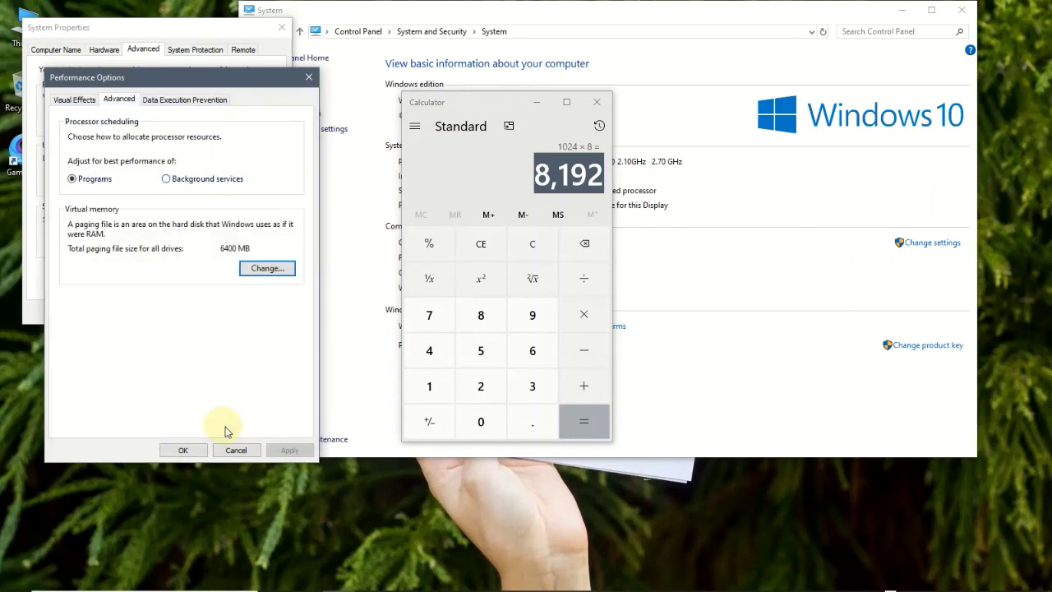
Accept the performance options and system properties, and close Calculator and the System window to return to the desktop
{"action": "left_click", "coordinate": [184, 451]}
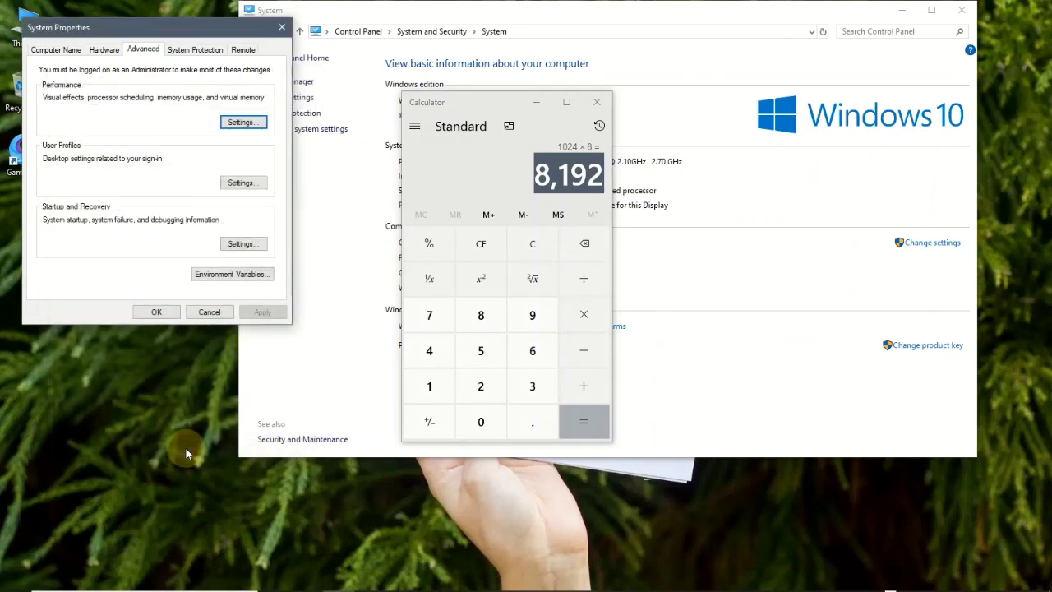
{"action": "left_click", "coordinate": [160, 310]}
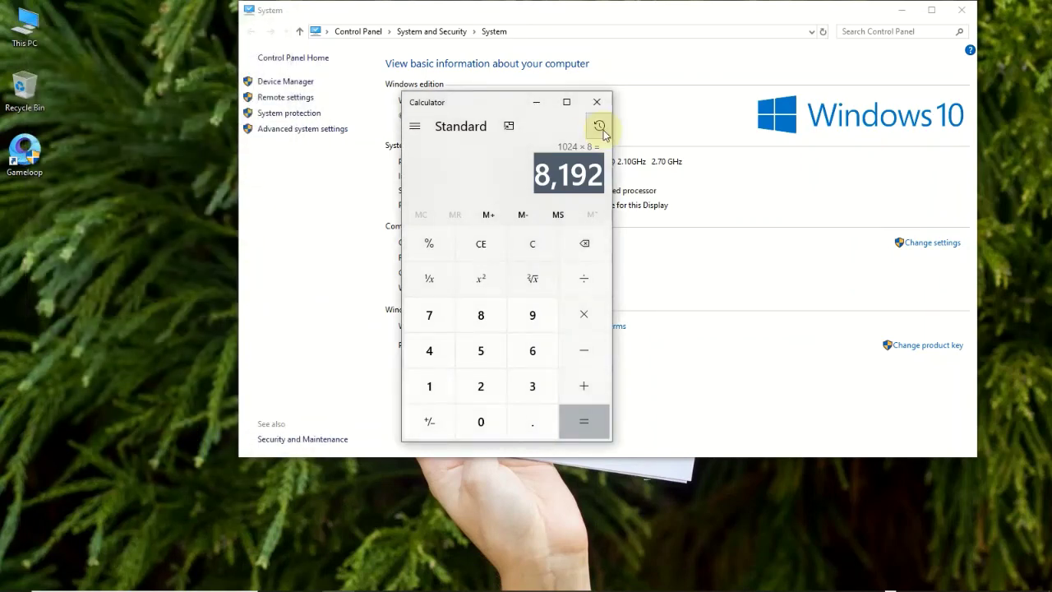
{"action": "left_click", "coordinate": [597, 102]}
{"action": "left_click", "coordinate": [962, 10]}
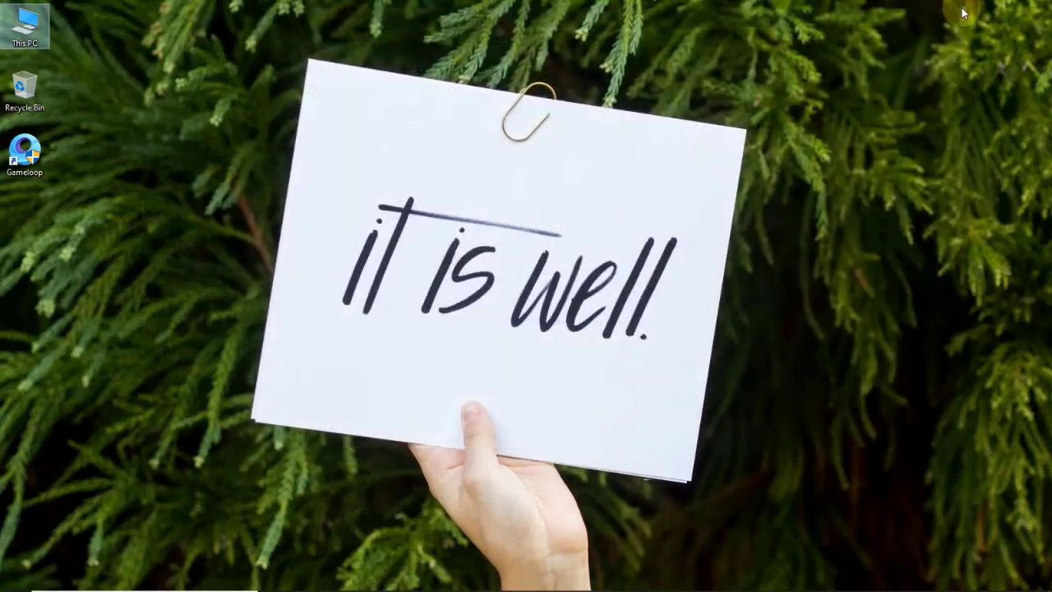